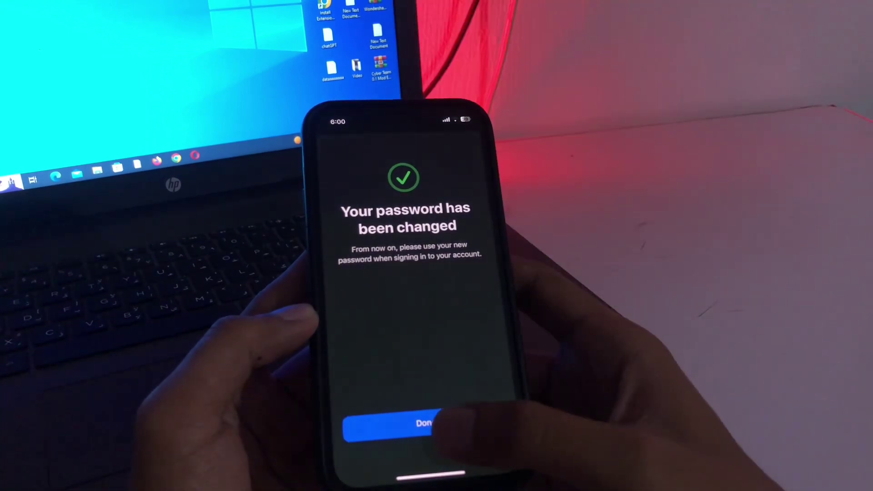
Dismiss the password-changed confirmation and relaunch Settings from the home screen
click(428, 425)
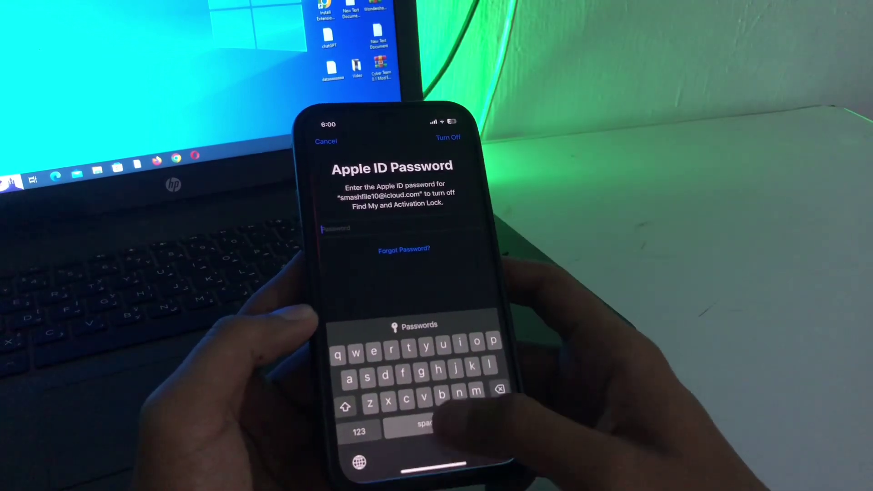
drag(429, 474, 430, 307)
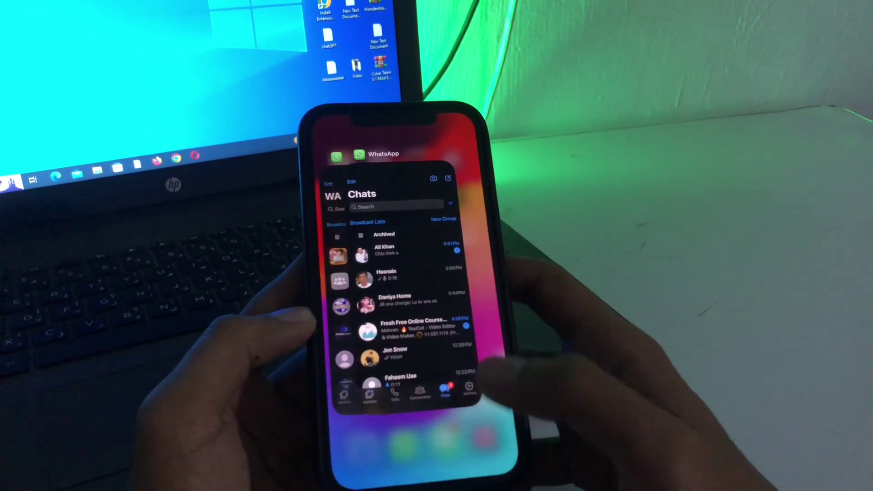
drag(431, 474, 430, 307)
click(390, 277)
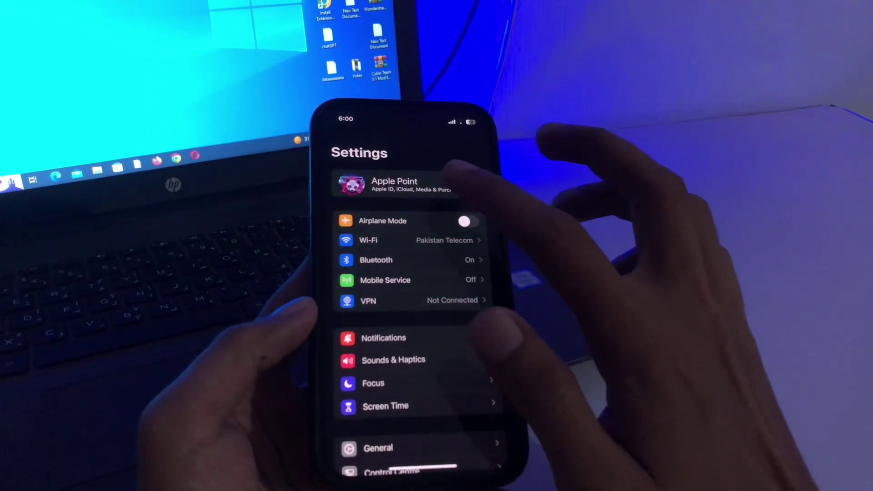
From the Apple ID page, turn off Find My iPhone using the new Apple ID password
click(467, 232)
click(402, 185)
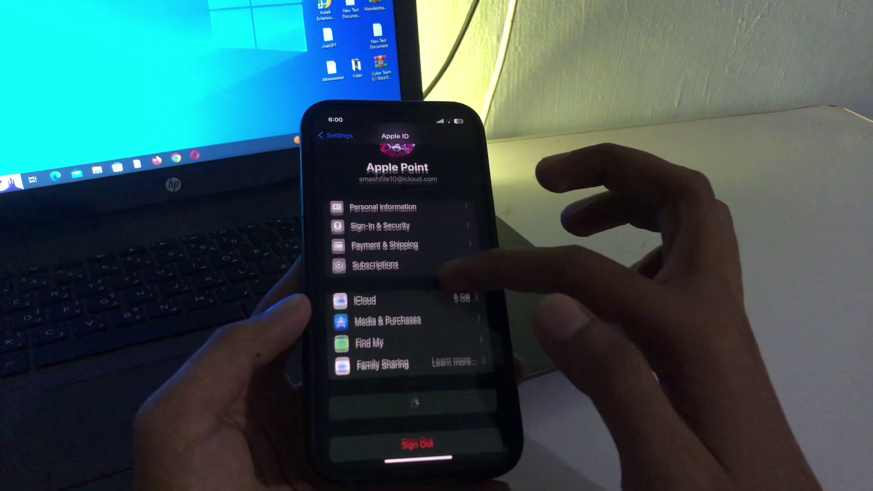
scroll(410, 307, down, 3)
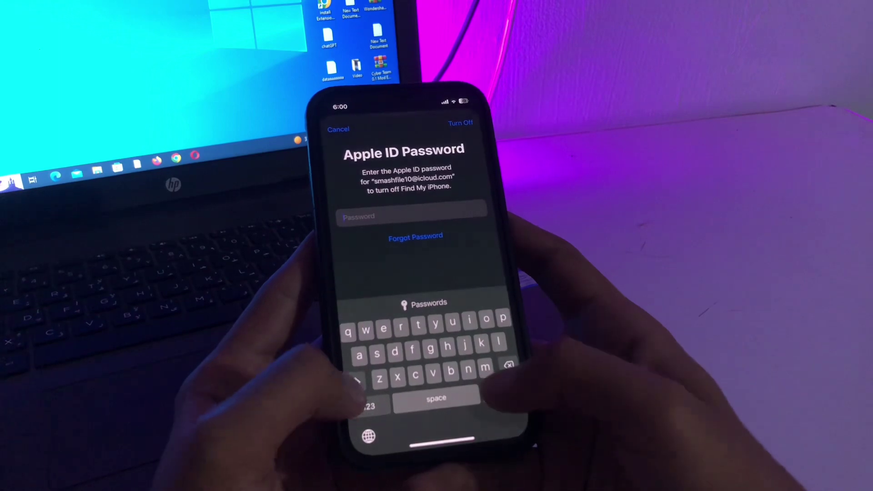
text(•••••••••••)
click(451, 115)
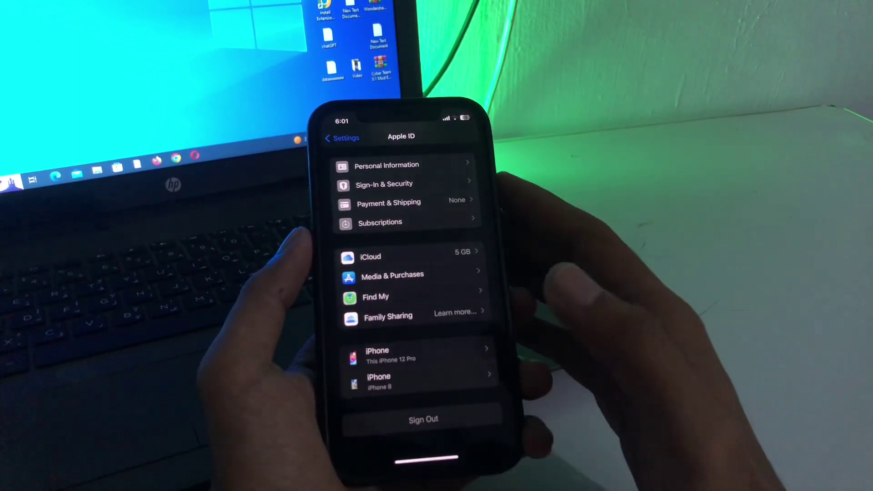
Sign out of the Apple ID with every Keep a Copy toggle off, and confirm the alert
click(423, 419)
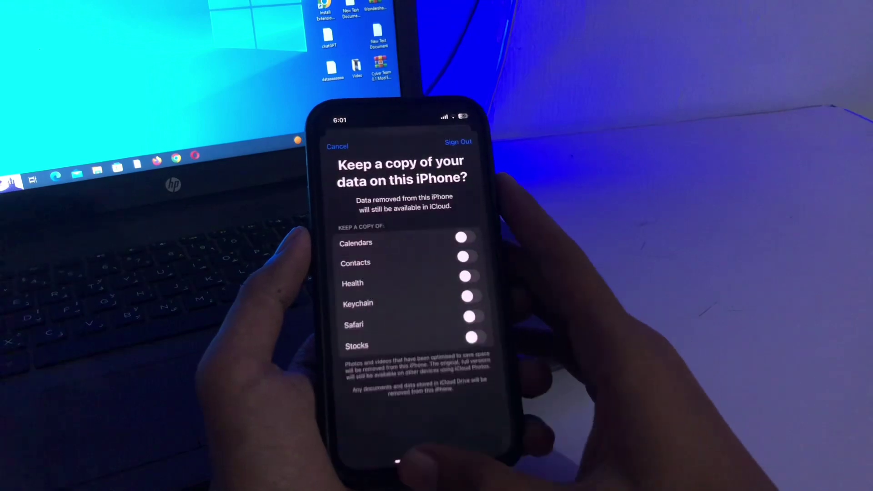
click(468, 142)
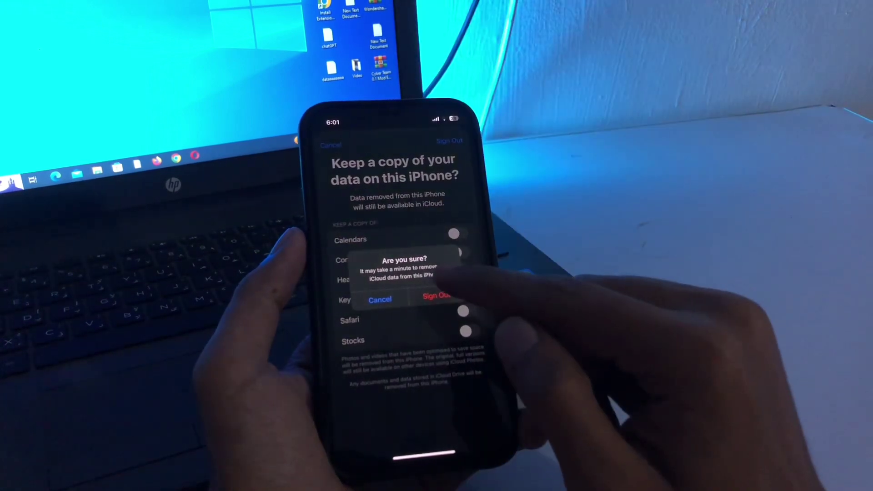
click(437, 296)
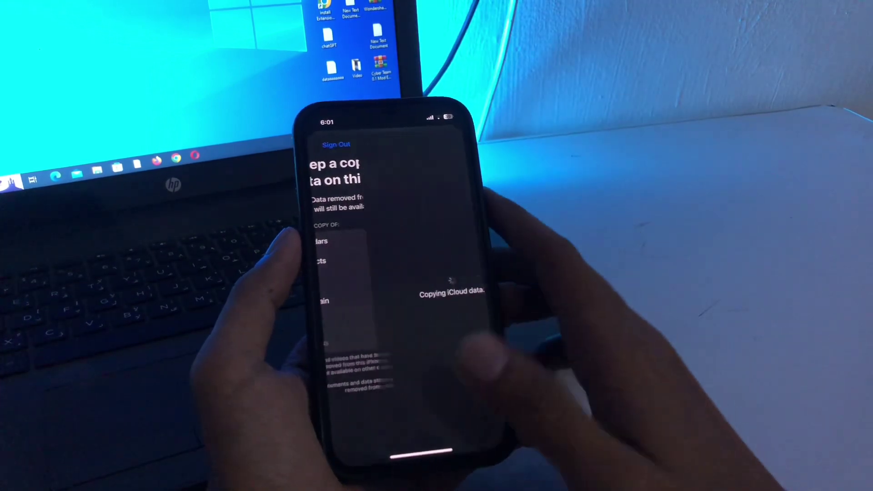